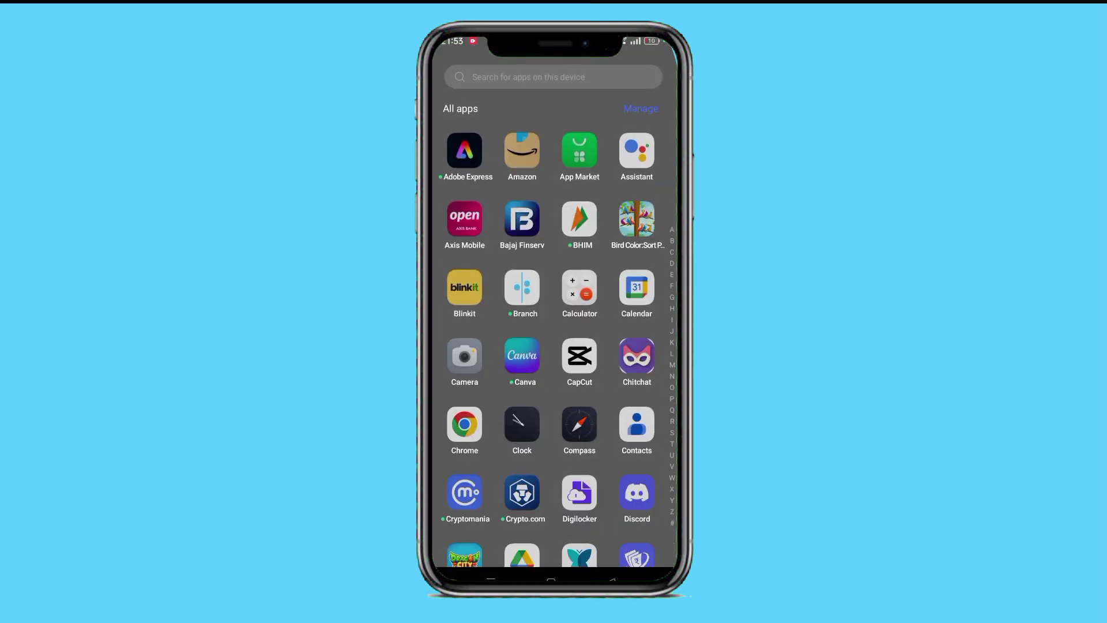
{"action": "left_click_drag", "start_coordinate": [639, 281], "coordinate": [639, 72]}
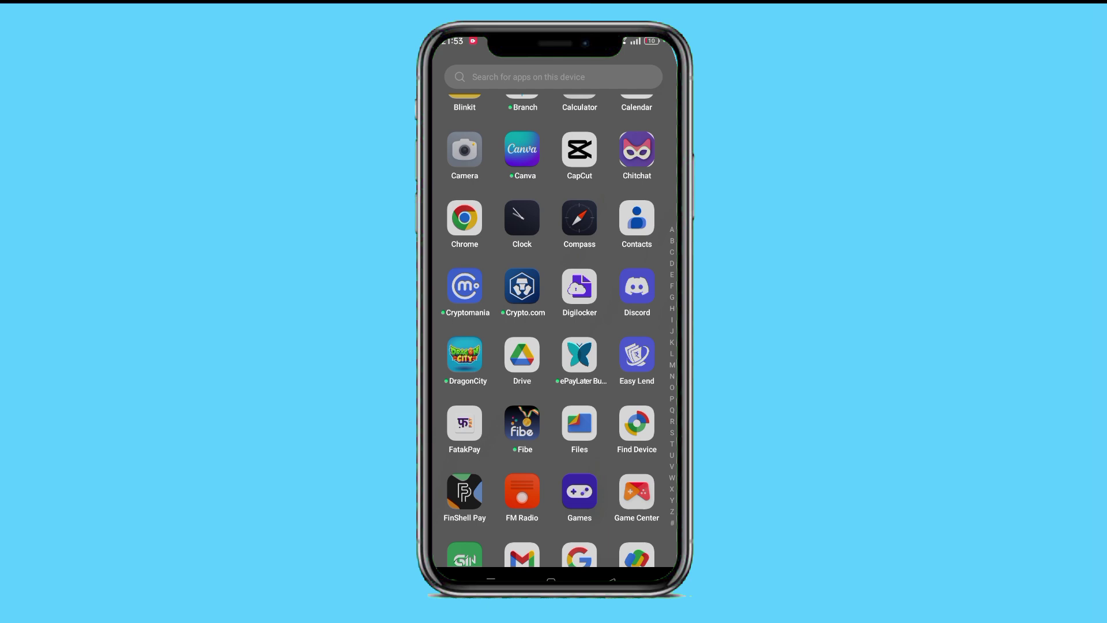
{"action": "left_click_drag", "start_coordinate": [583, 412], "coordinate": [646, 77]}
{"action": "left_click_drag", "start_coordinate": [637, 407], "coordinate": [637, 111]}
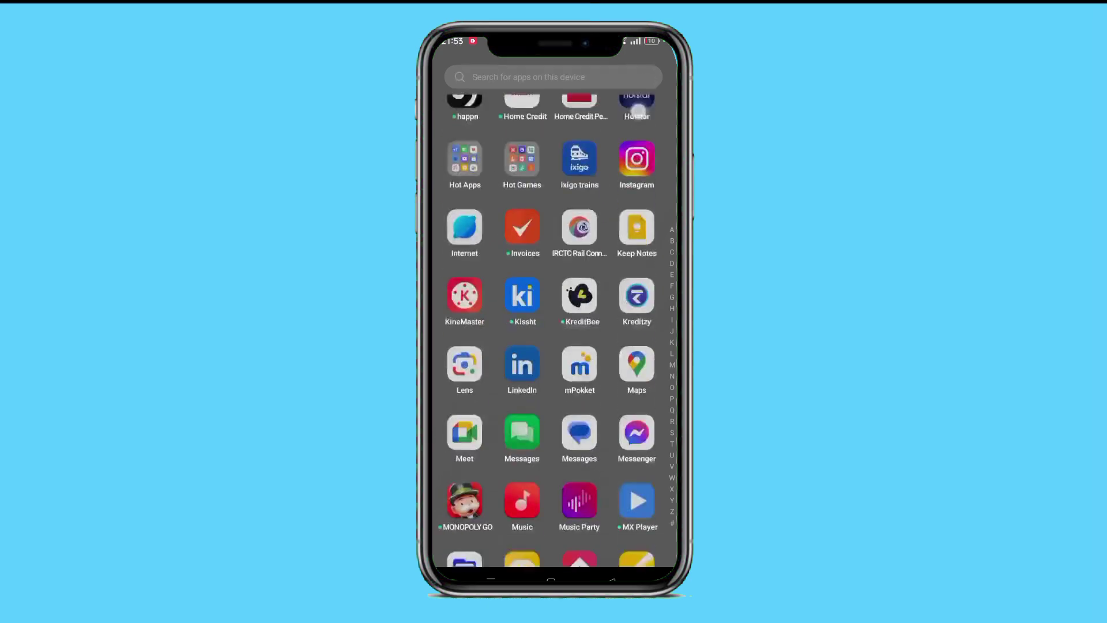
Scroll up through the app drawer to bring the Play Store icon into view
{"action": "left_click_drag", "start_coordinate": [586, 331], "coordinate": [580, 259]}
{"action": "left_click_drag", "start_coordinate": [608, 314], "coordinate": [623, 227]}
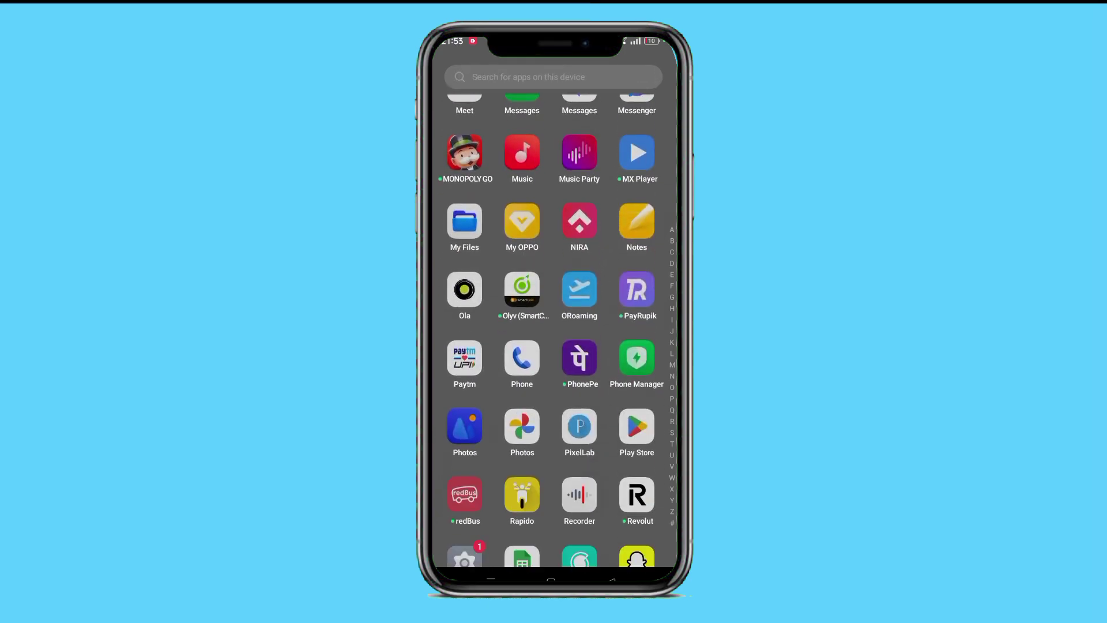
Launch Google Play Store and open the Google account menu from the profile picture
{"action": "left_click", "coordinate": [637, 426]}
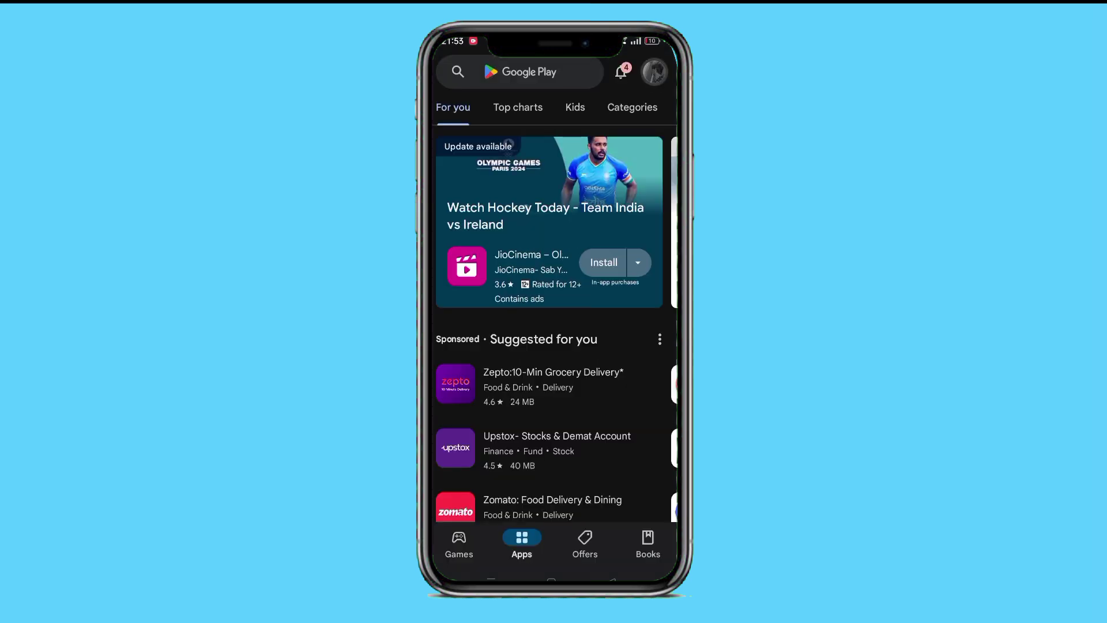
{"action": "left_click", "coordinate": [654, 72]}
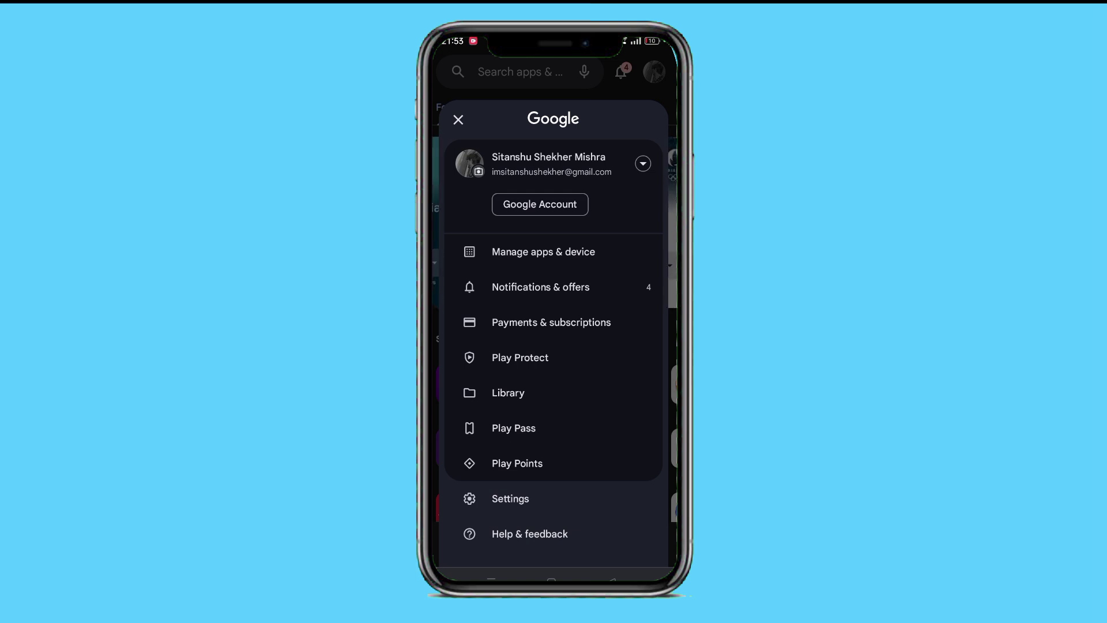
Go to Payments & subscriptions to reach the YouTube Premium subscription listing
{"action": "left_click", "coordinate": [550, 322]}
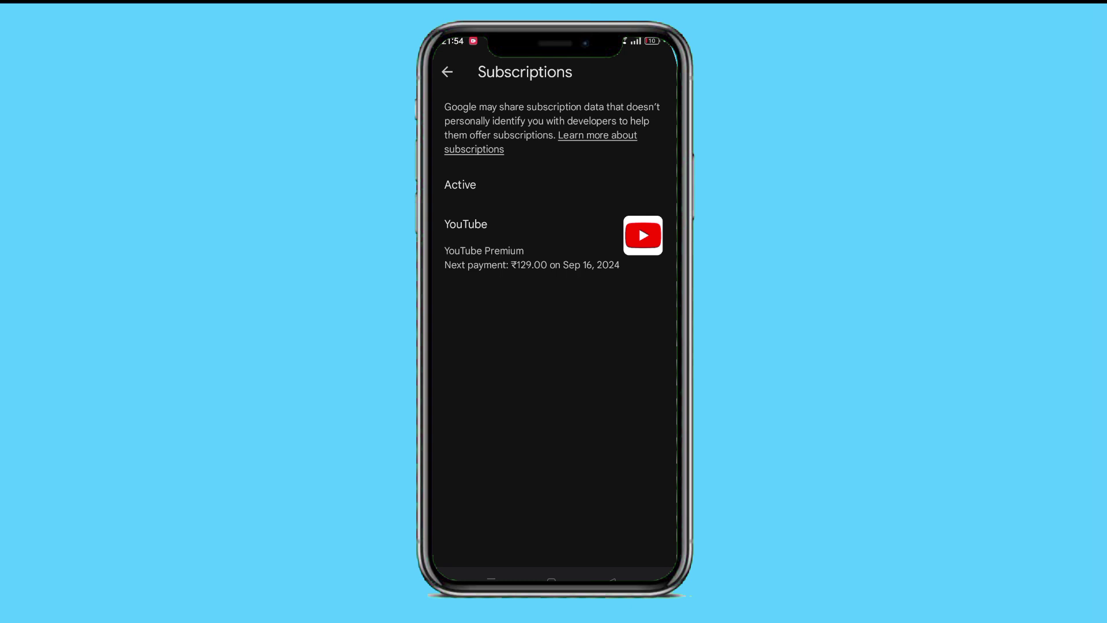
Open Manage subscription for YouTube Premium, then return to the home screen
{"action": "left_click", "coordinate": [577, 252]}
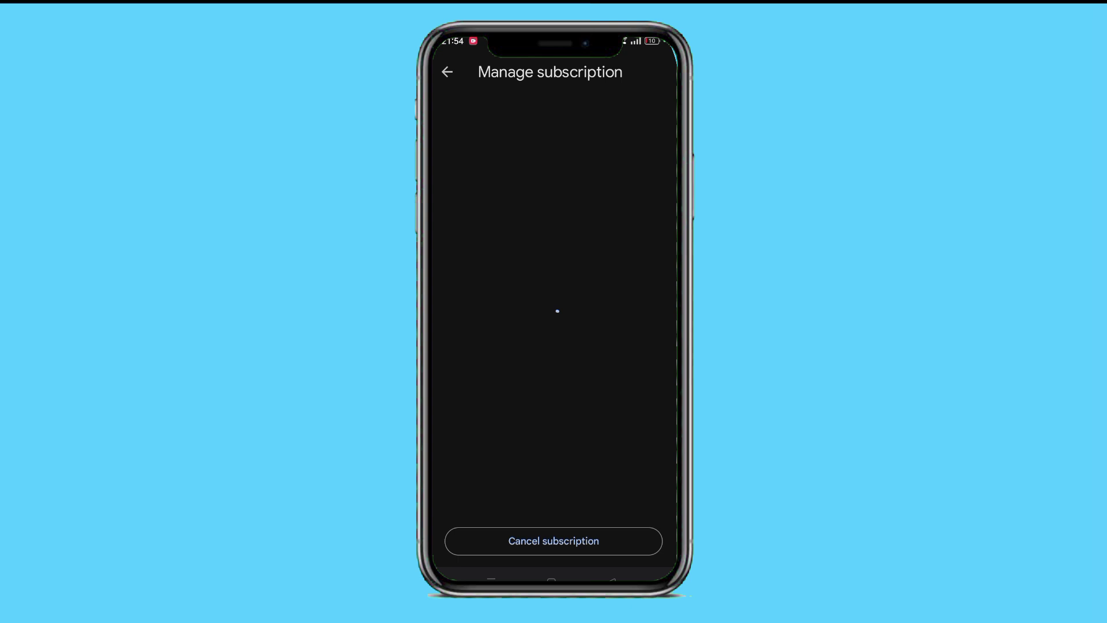
{"action": "left_click", "coordinate": [553, 578]}
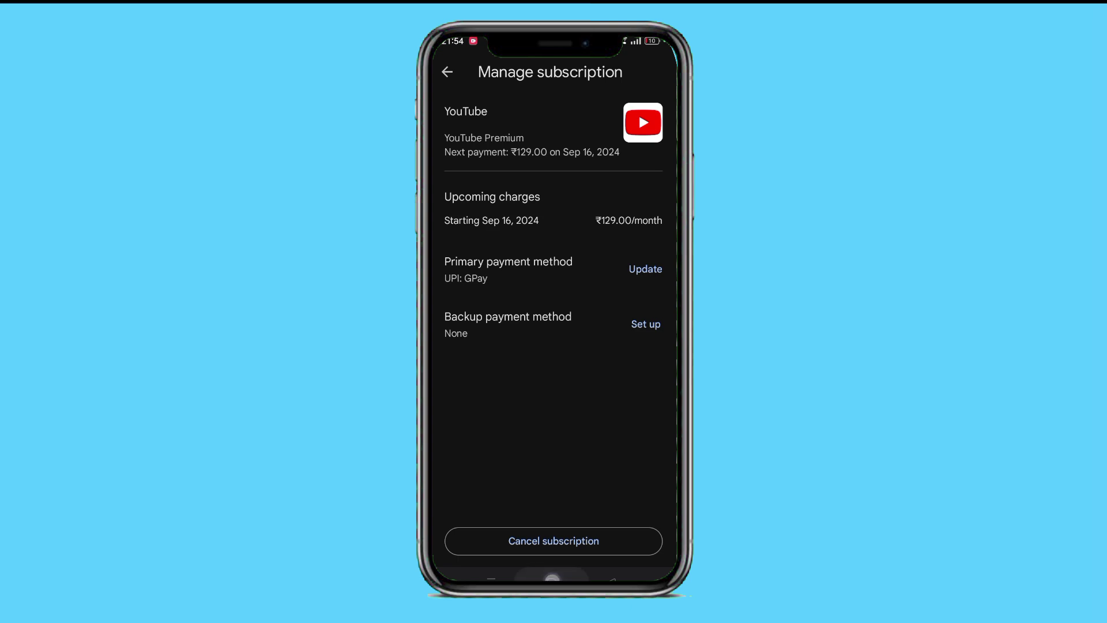